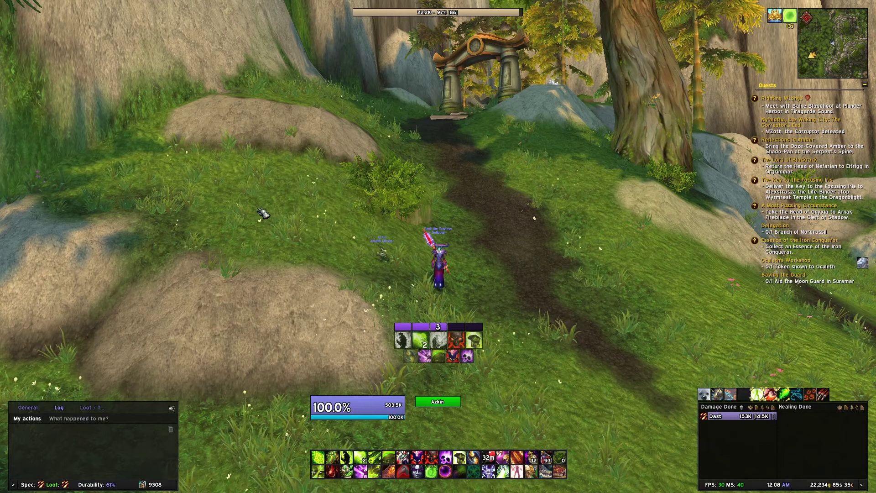
- Open WeakAuras with /wa, delete the Test Immolate aura, and reposition the options window
type("/wa")
key("Return")
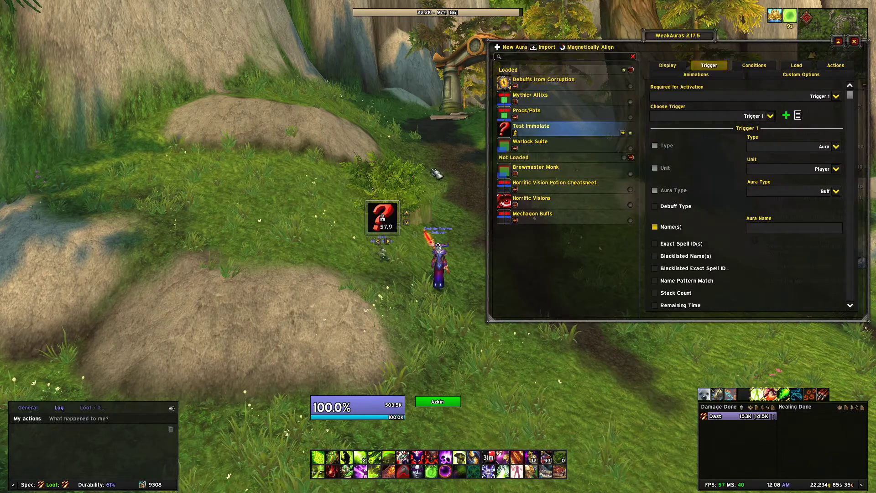
right_click(547, 130)
left_click(527, 209)
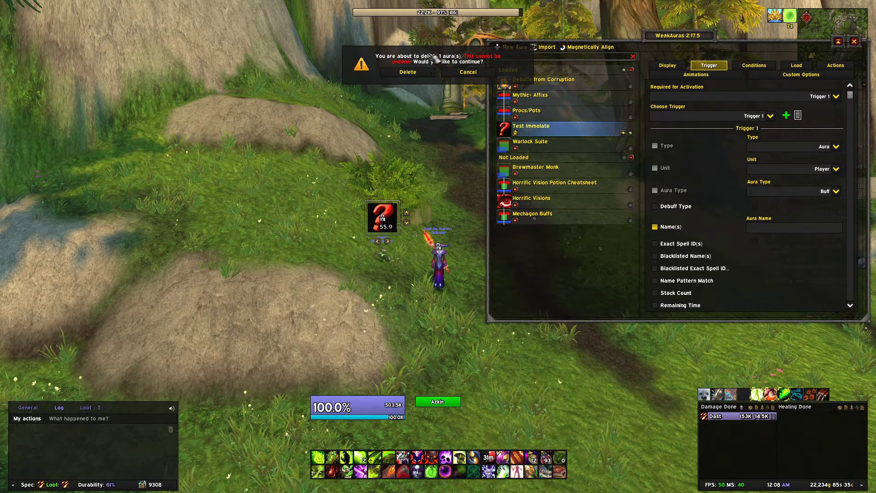
left_click(406, 78)
left_click_drag(657, 35, 530, 31)
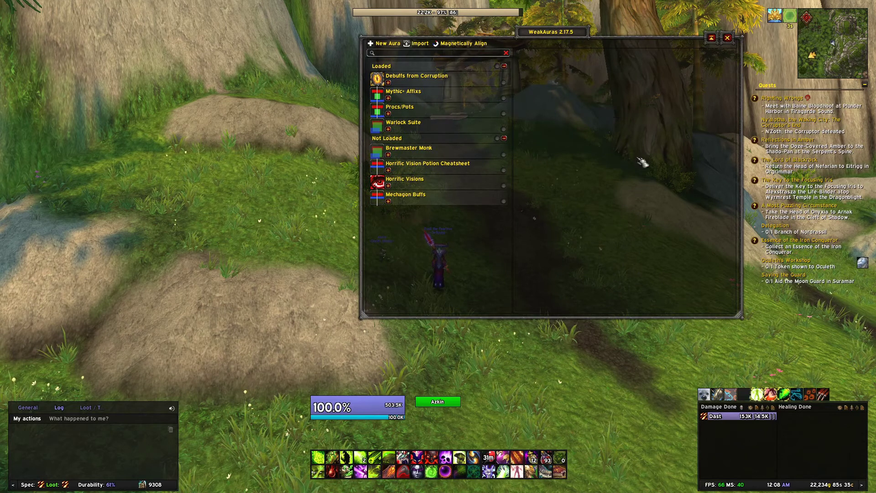
left_click_drag(562, 45, 592, 68)
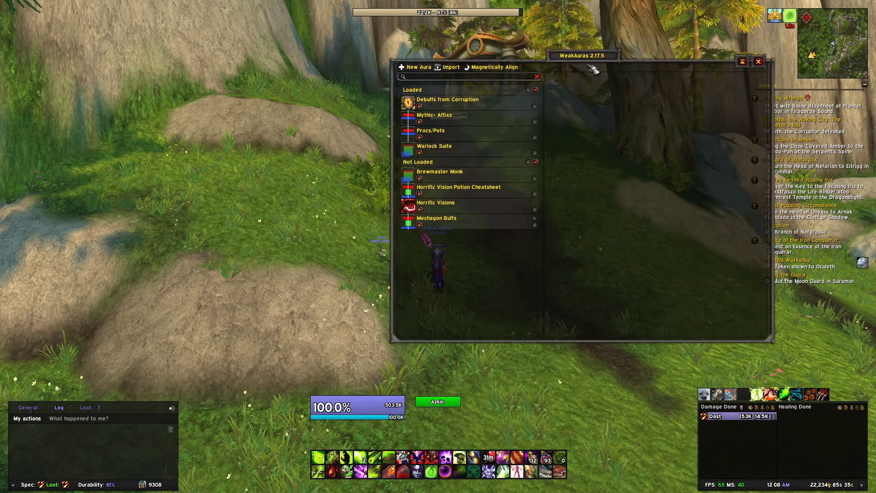
- Add a new Icon-type aura and rename it 'Test'
left_click(418, 68)
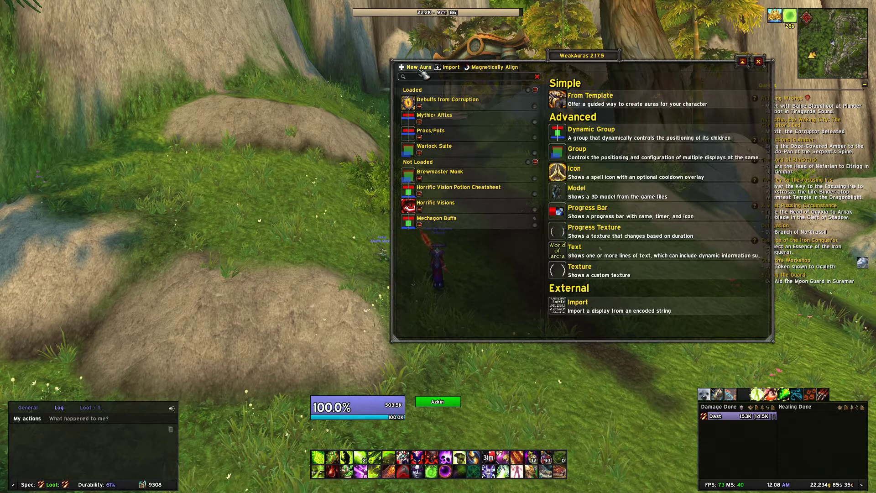
left_click(655, 173)
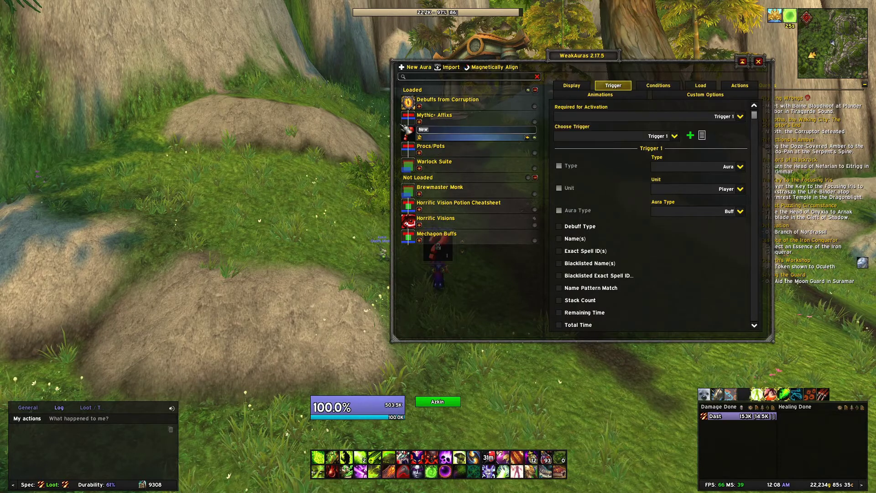
left_click_drag(599, 65, 700, 36)
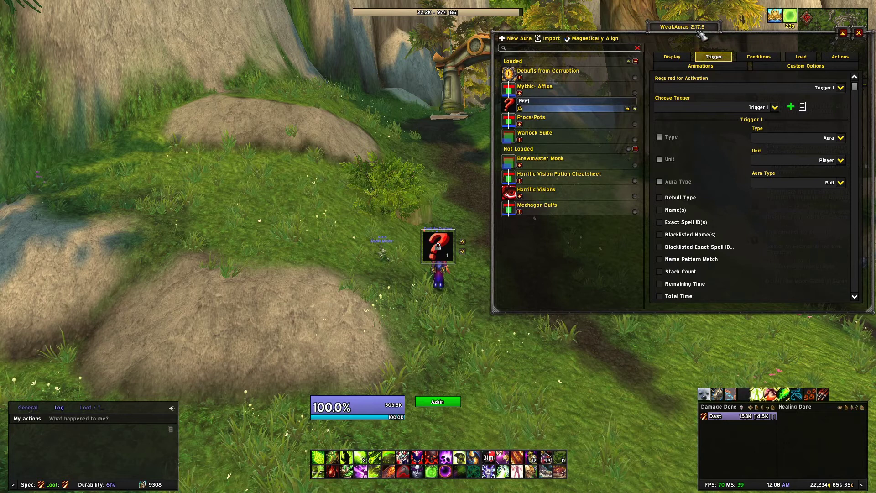
type("Test")
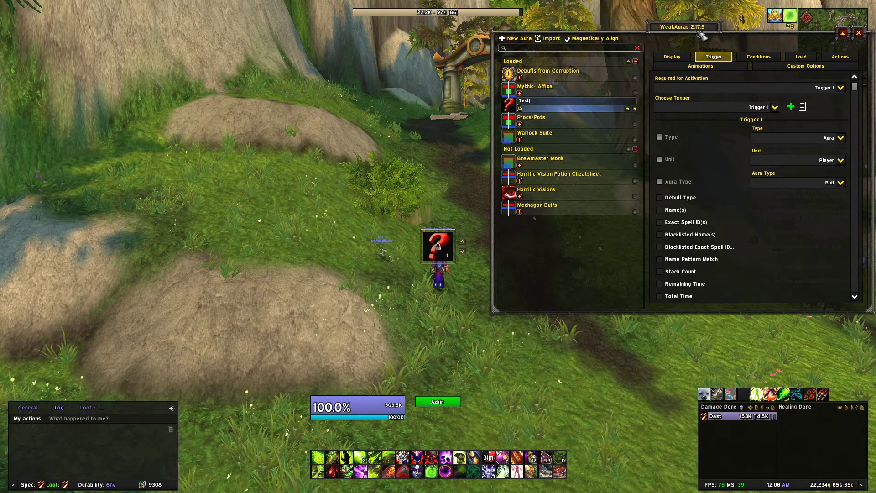
key("Return")
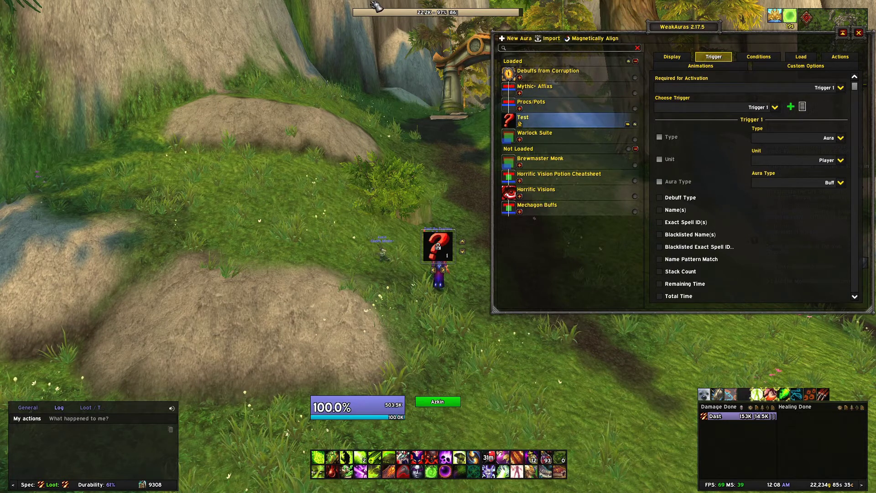
left_click_drag(661, 34, 643, 26)
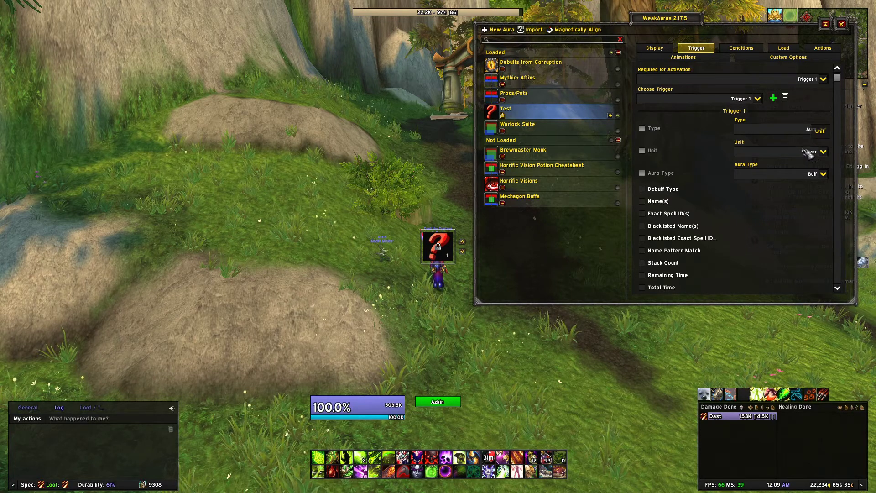
left_click(823, 152)
left_click(822, 153)
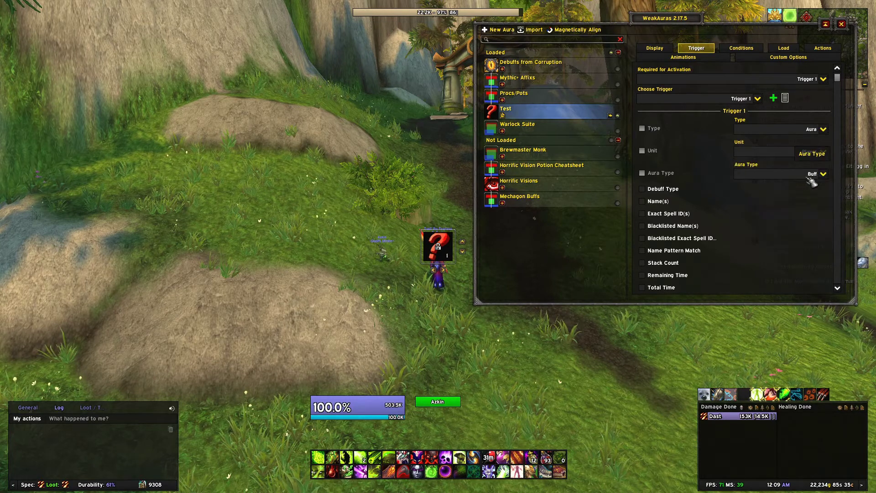
left_click_drag(706, 16, 658, 23)
left_click(771, 178)
left_click(651, 176)
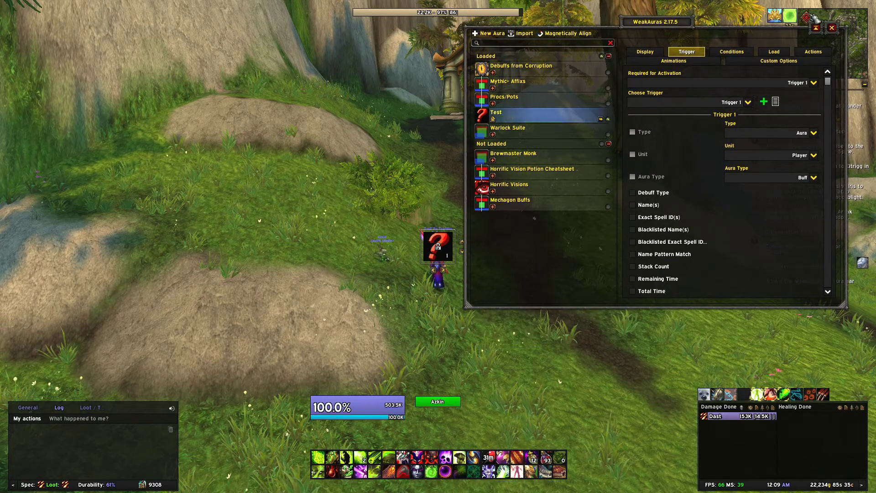
left_click_drag(651, 176, 666, 219)
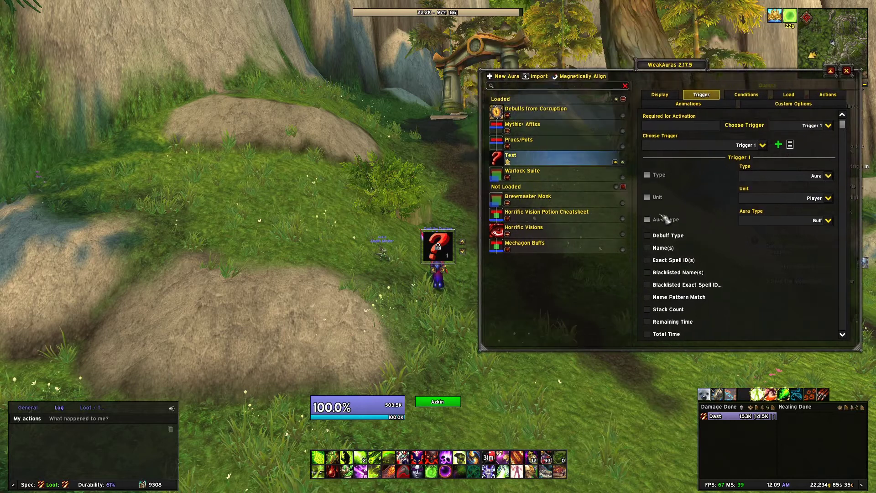
- Enable Name(s) matching with aura name 'Berserking' and drag the Test icon left of the character
left_click(668, 248)
left_click(791, 261)
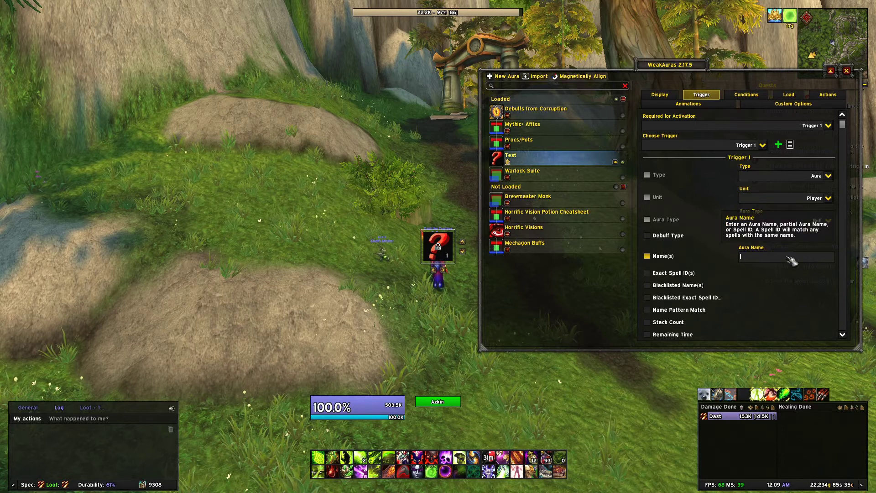
type("berserking")
key("Return")
type("Berserking")
key("Return")
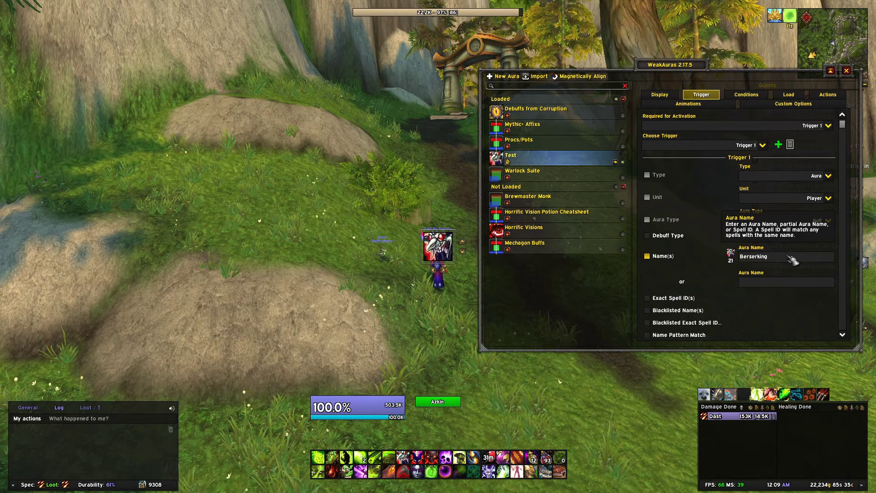
left_click_drag(438, 245, 371, 235)
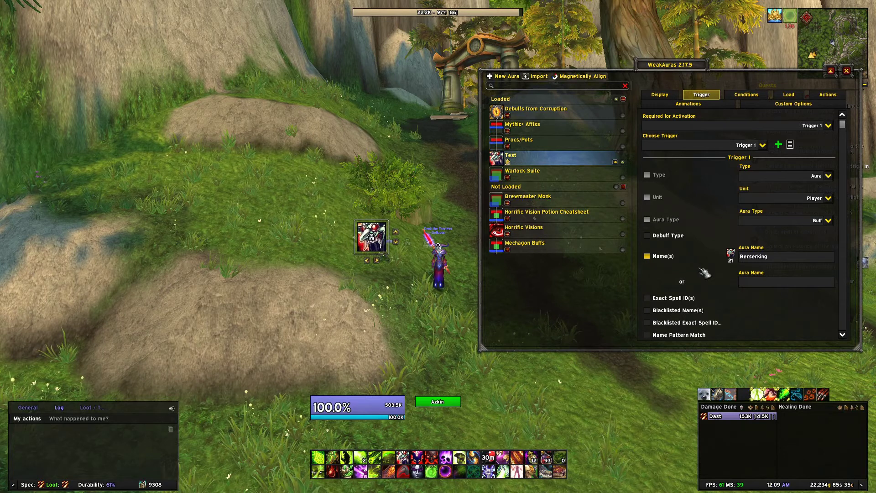
scroll(751, 221, "down", 5)
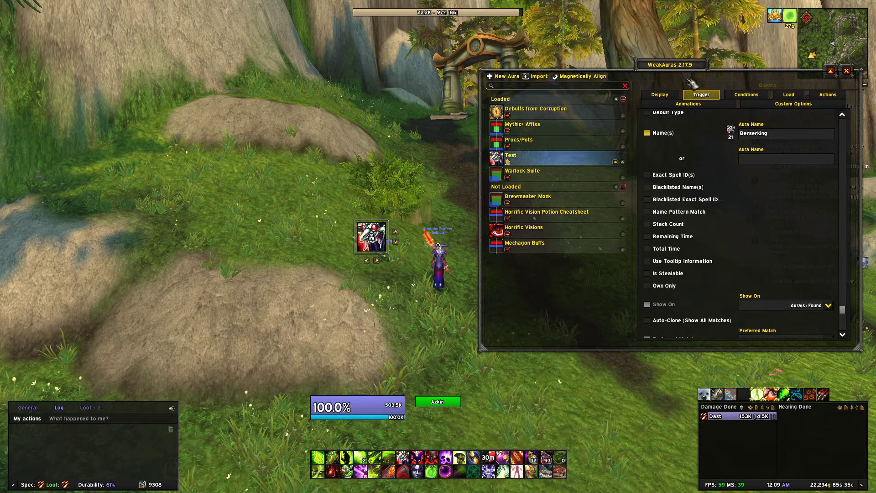
left_click(661, 287)
left_click(665, 289)
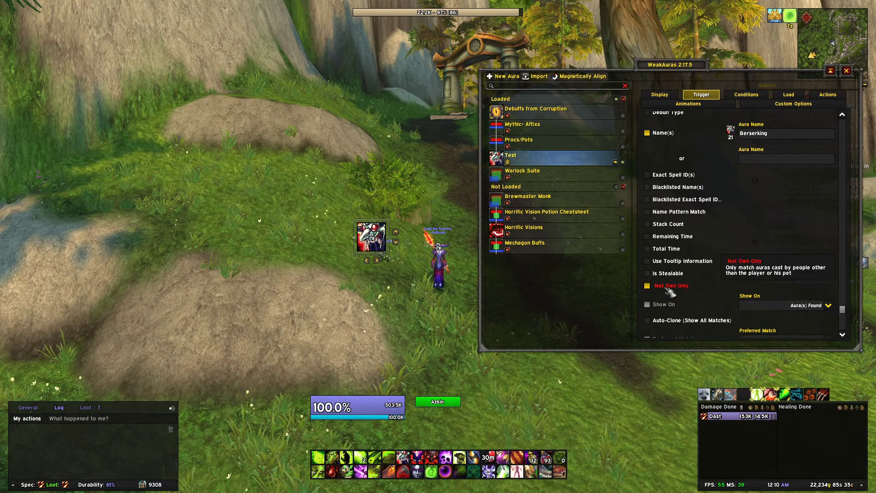
left_click(669, 288)
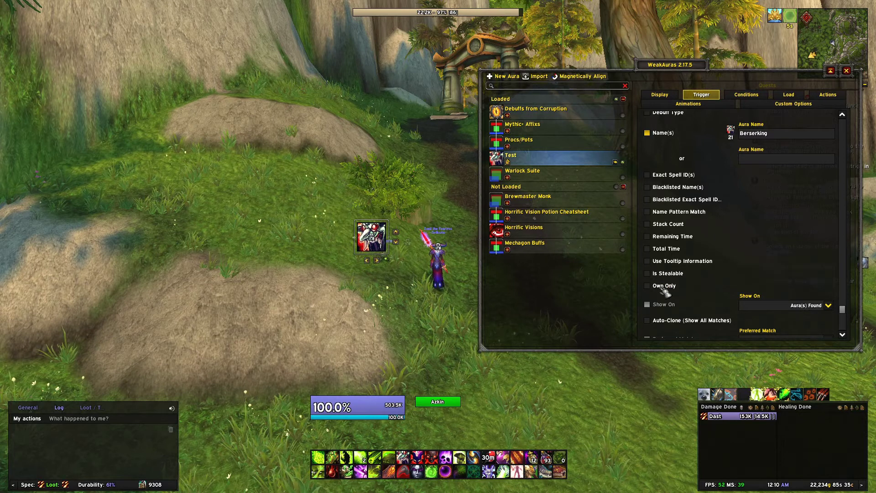
scroll(790, 246, "down", 1)
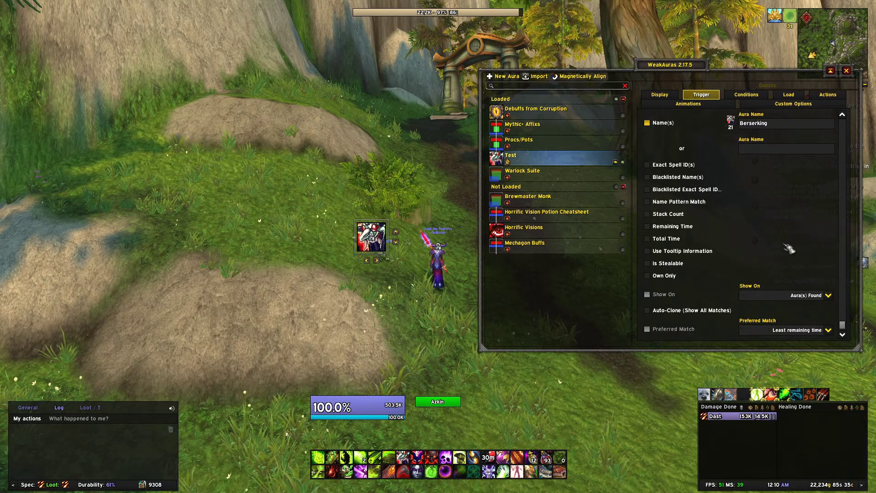
left_click(834, 295)
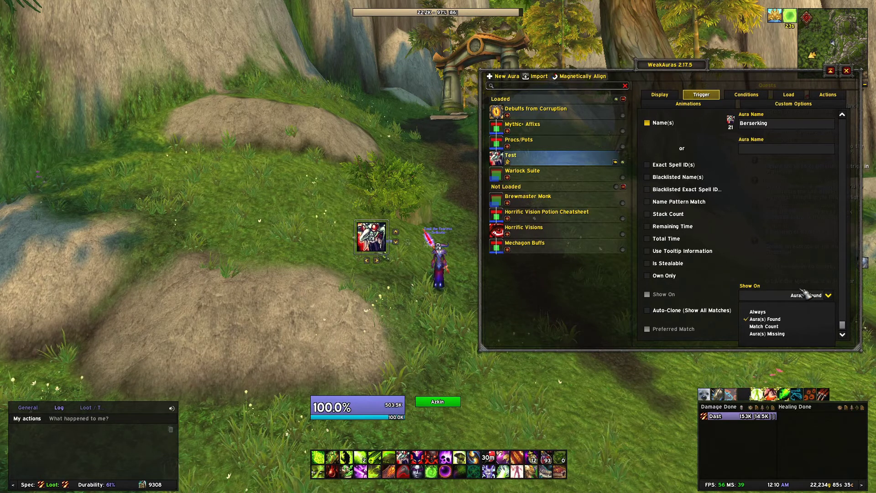
left_click(781, 320)
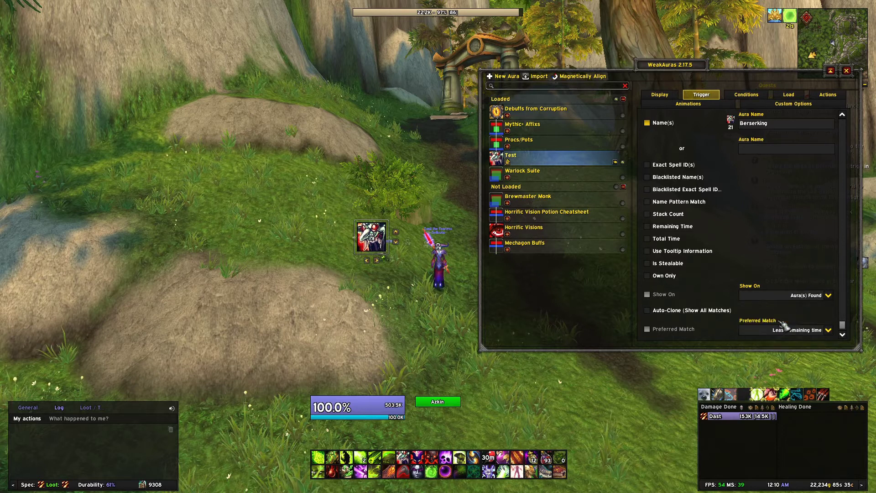
left_click(794, 297)
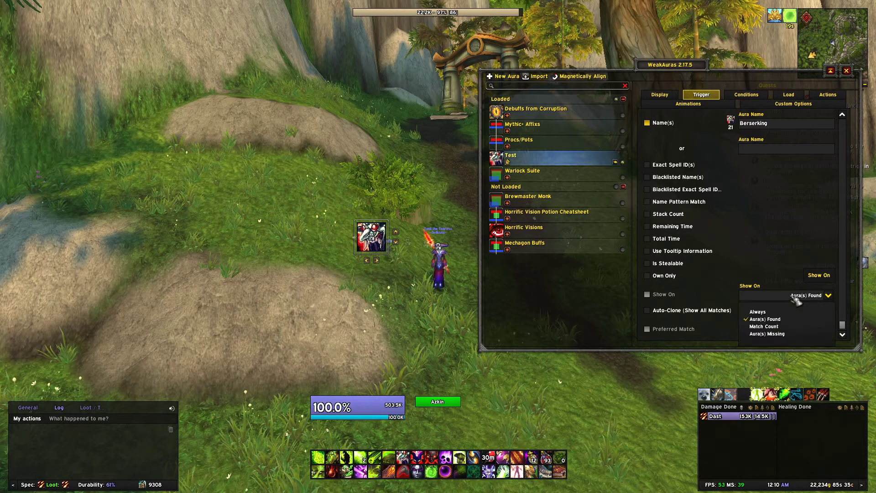
left_click(794, 335)
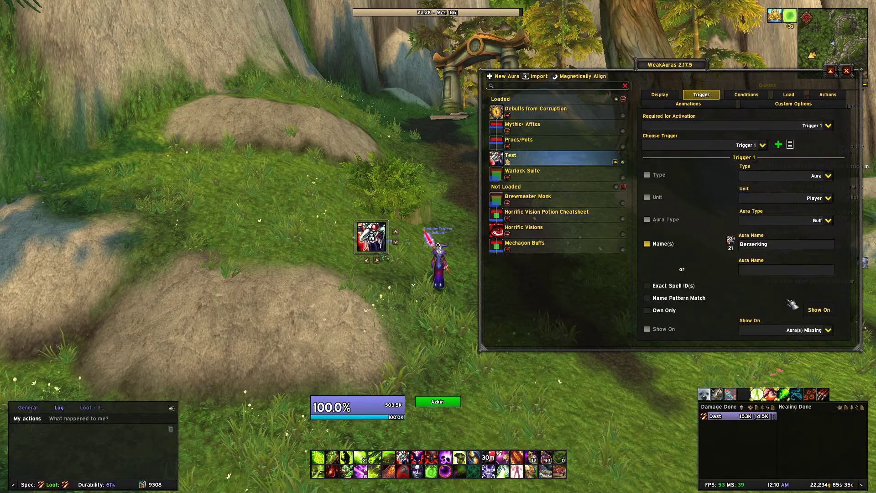
left_click(805, 329)
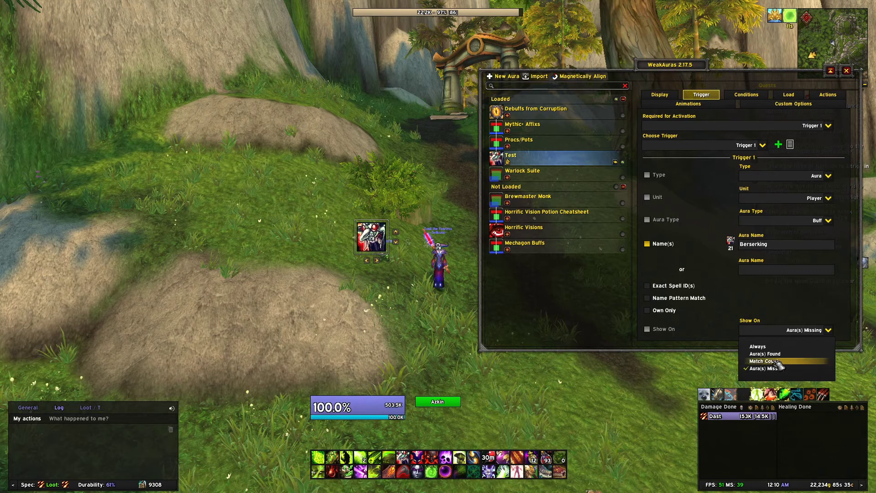
left_click(792, 353)
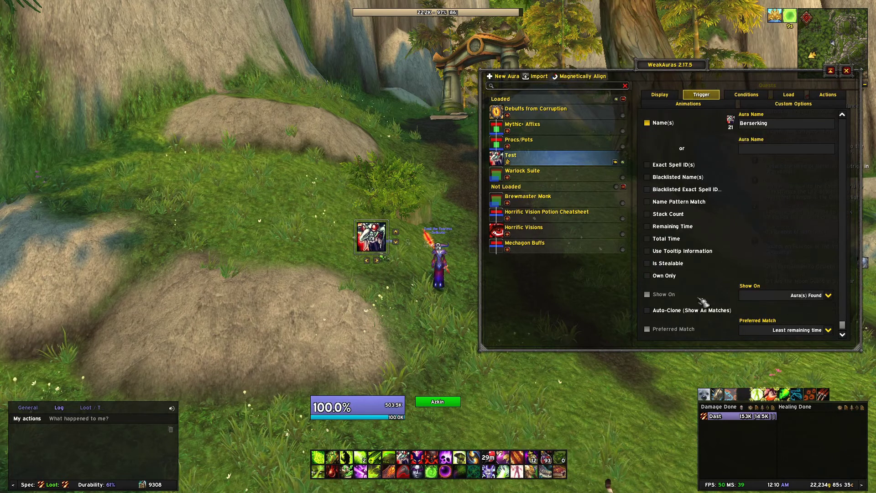